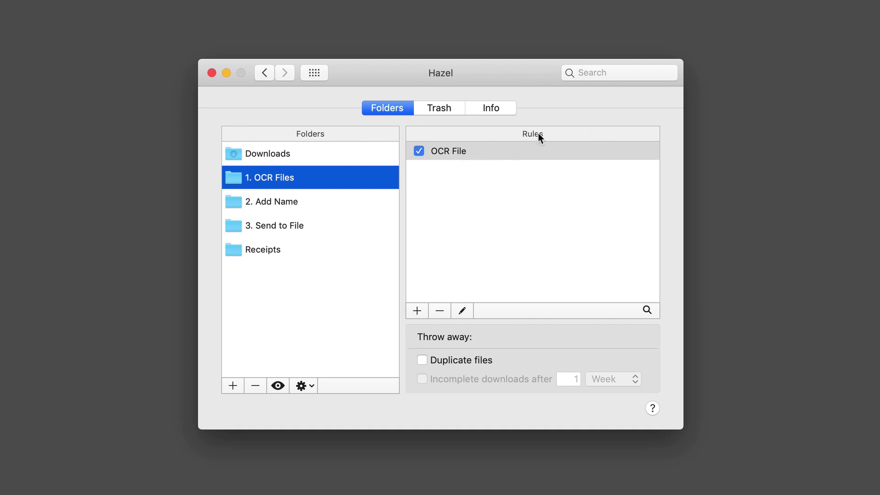
# Step: Open the OCR File rule editor with its name unchanged, showing the AppleScript and move-to-'2. Add Name' actions
pyautogui.click(479, 151)
pyautogui.click(491, 151)
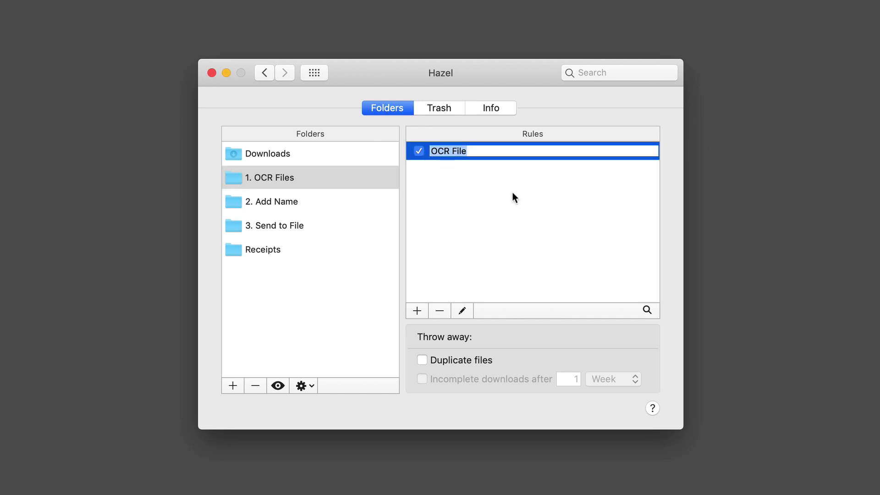
pyautogui.press('Return')
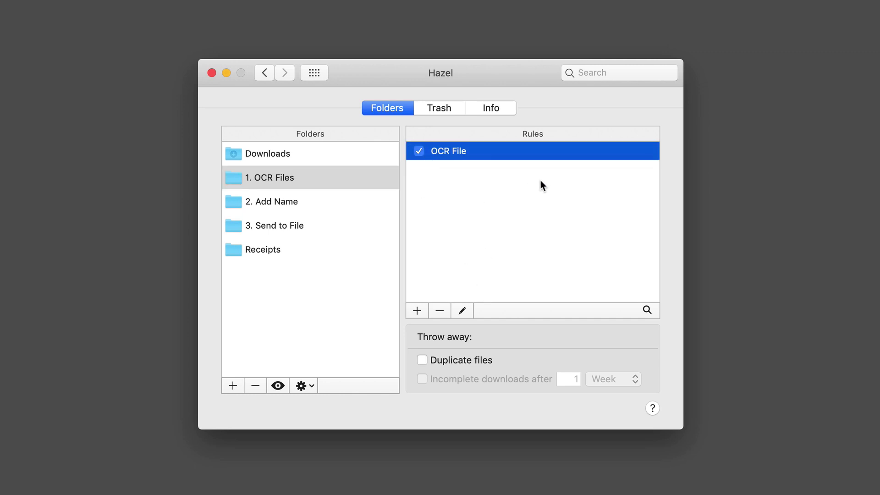
pyautogui.click(462, 308)
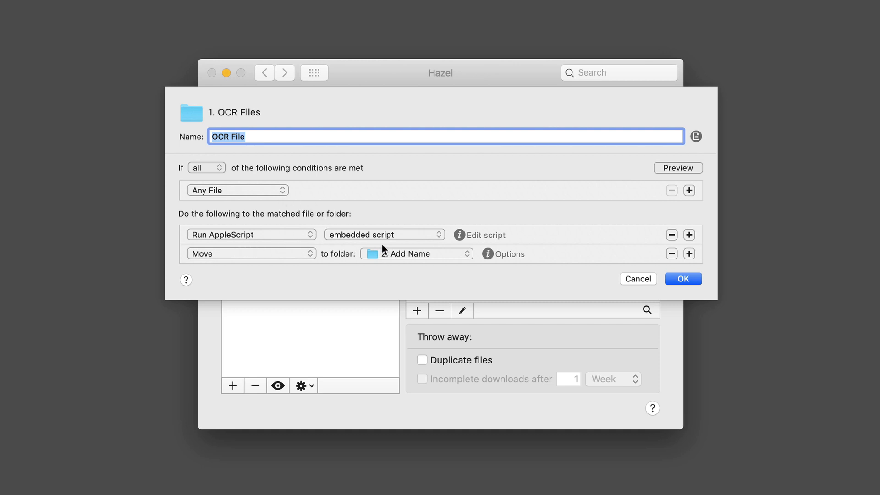
# Step: Inspect the embedded PDFpenPro OCR script in an enlarged popover, then discard changes to the OCR File rule
pyautogui.click(457, 235)
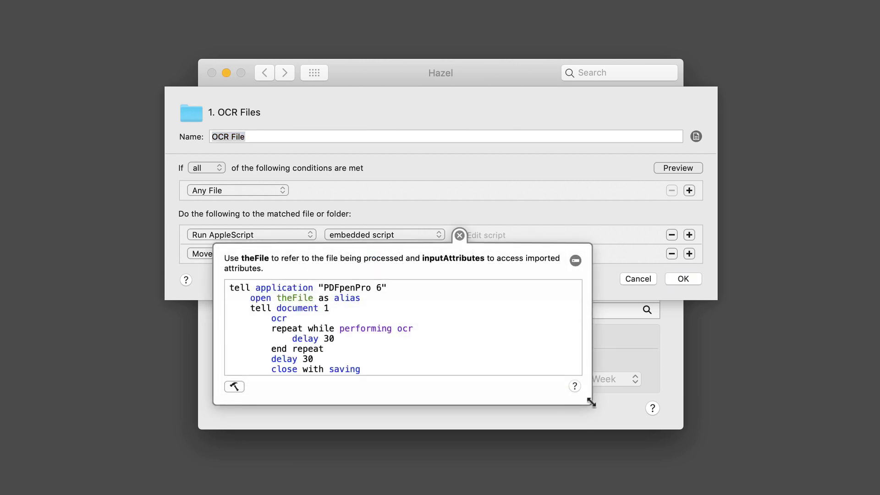
pyautogui.moveTo(587, 405); pyautogui.dragTo(604, 457)
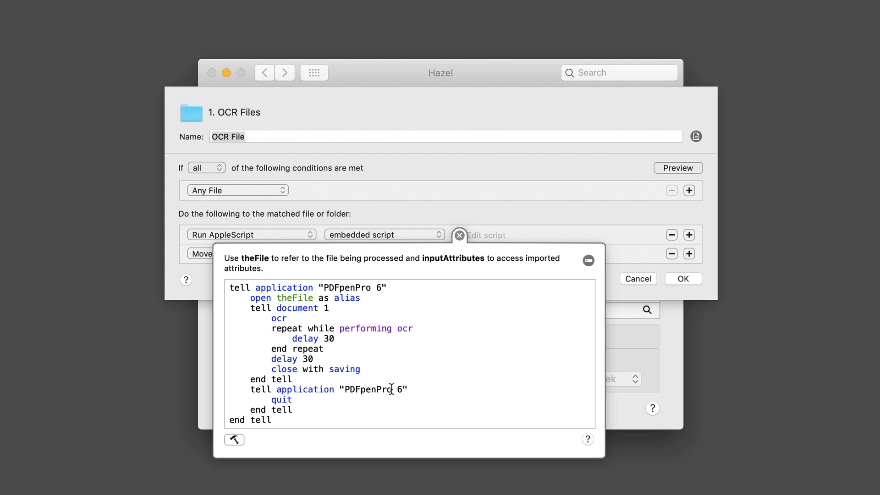
pyautogui.click(495, 213)
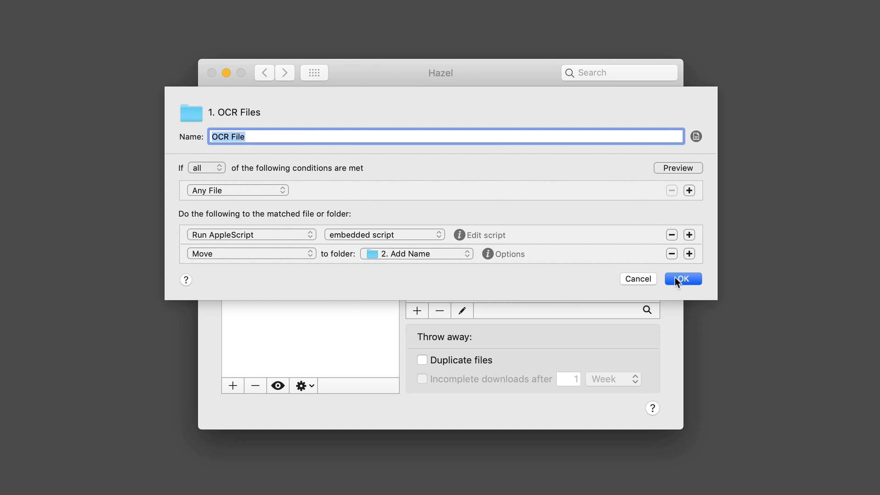
pyautogui.click(635, 279)
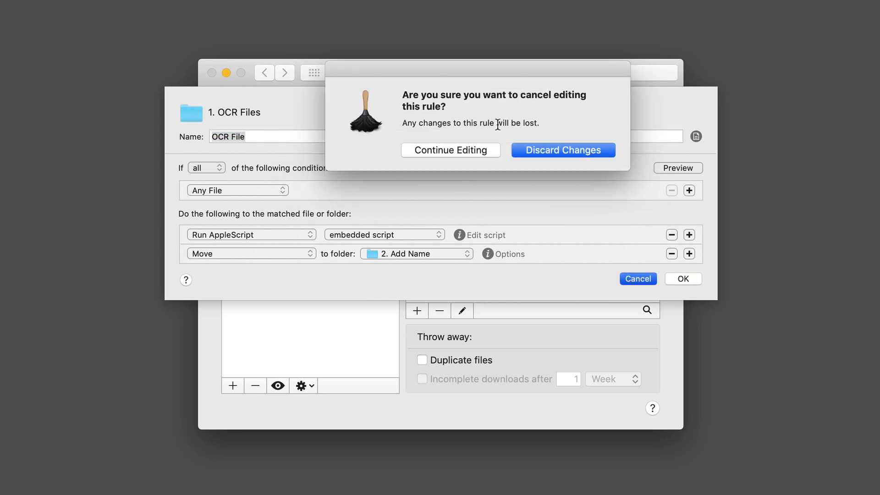
pyautogui.click(560, 148)
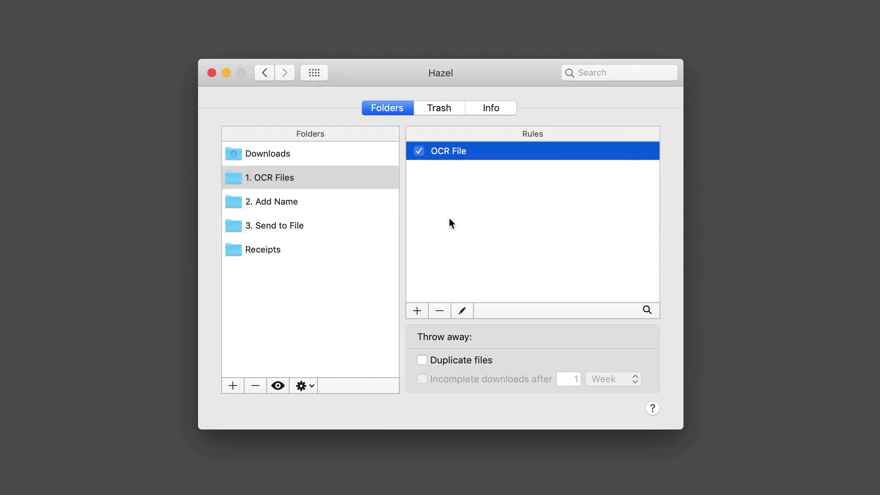
# Step: Show the 2. Add Name folder's rules and select the 99 Cent Store Receipt Rule, keeping its name
pyautogui.click(268, 205)
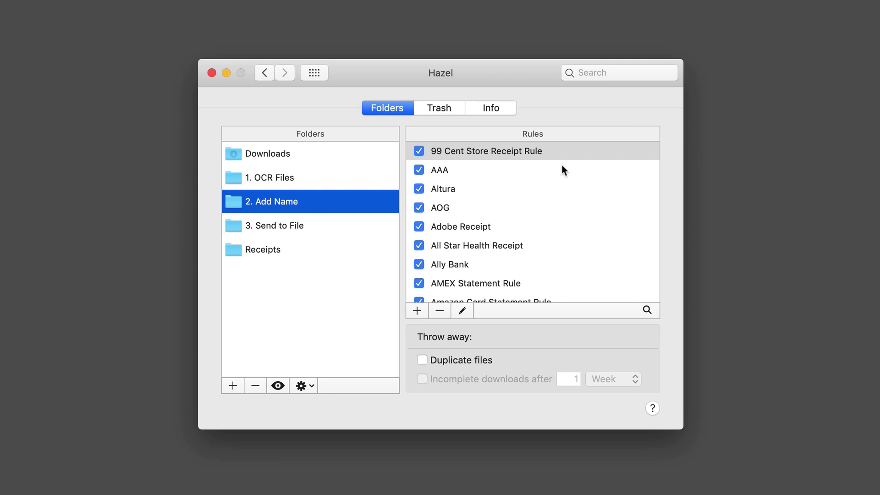
pyautogui.click(537, 151)
pyautogui.click(537, 151)
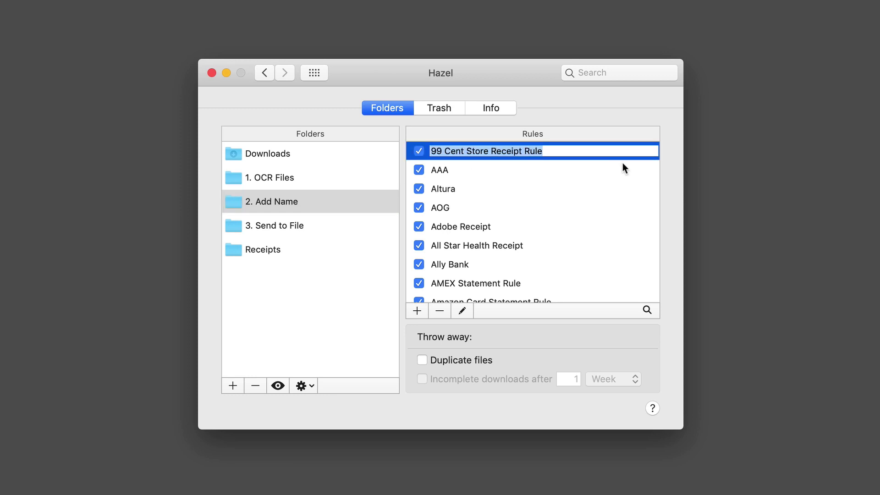
pyautogui.click(499, 170)
pyautogui.click(470, 150)
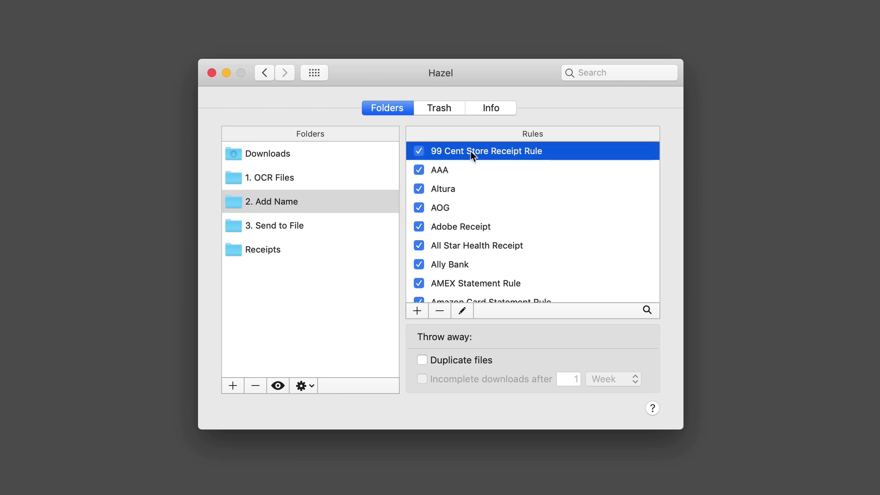
# Step: Open the 99 Cent Store Receipt Rule's settings and close them without changes
pyautogui.click(465, 314)
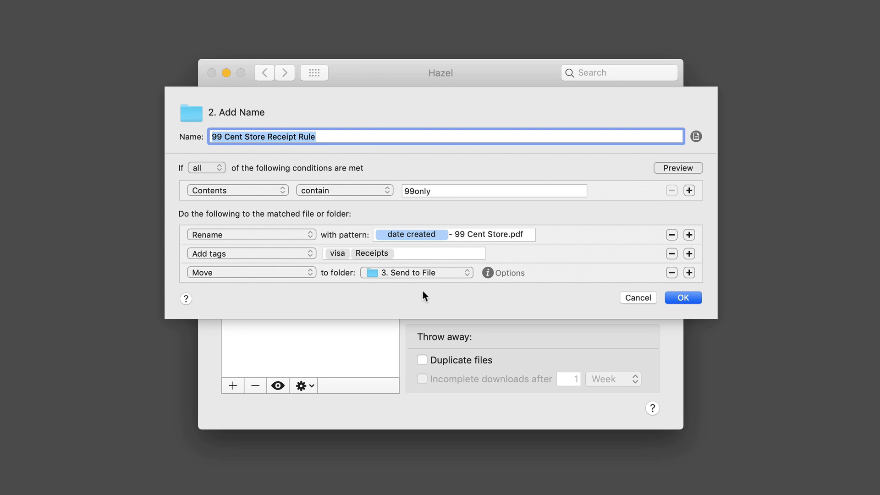
pyautogui.click(628, 297)
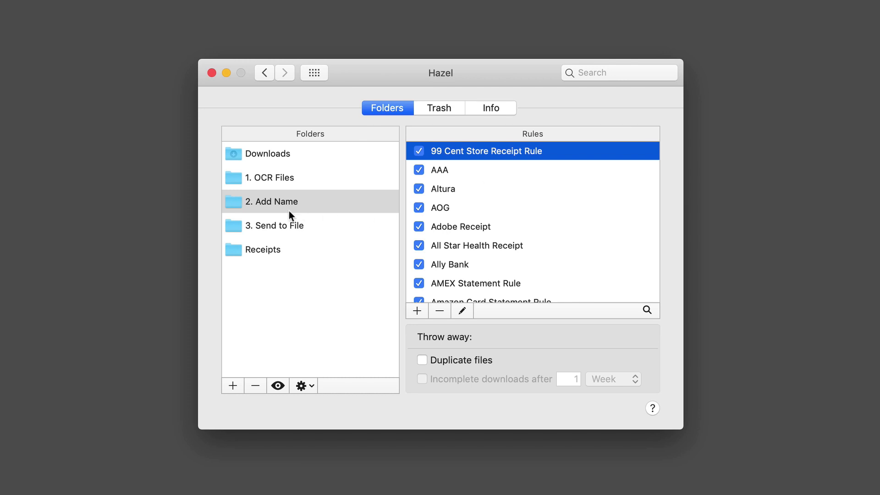
pyautogui.click(268, 230)
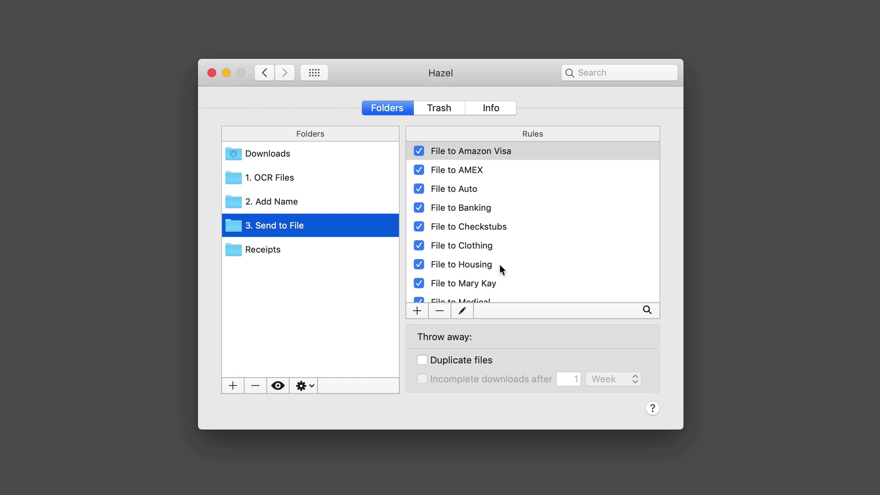
pyautogui.click(532, 151)
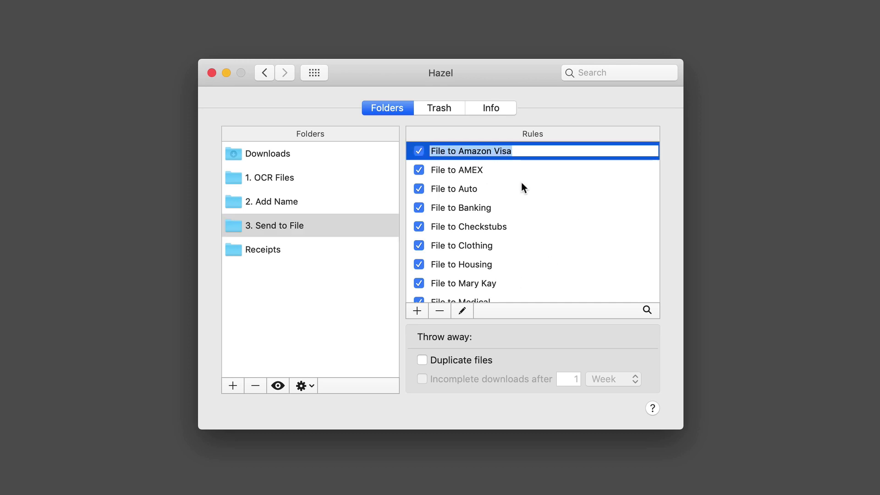
pyautogui.click(521, 183)
pyautogui.click(525, 150)
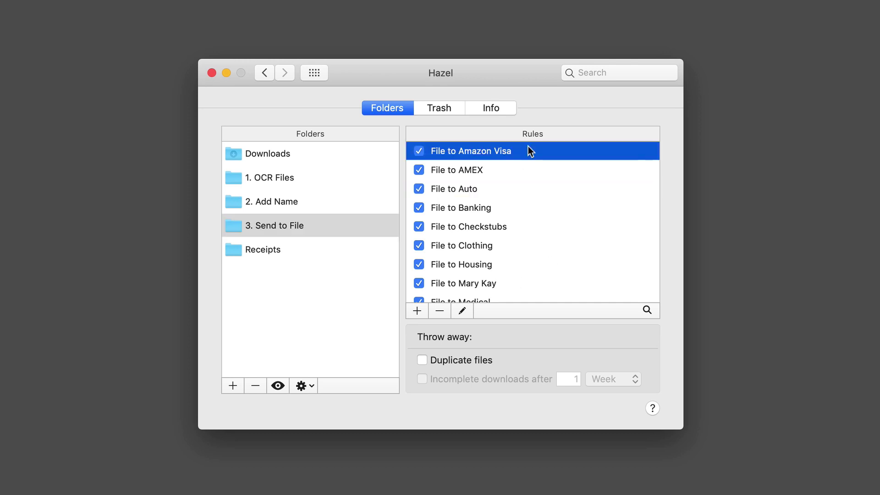
pyautogui.click(462, 311)
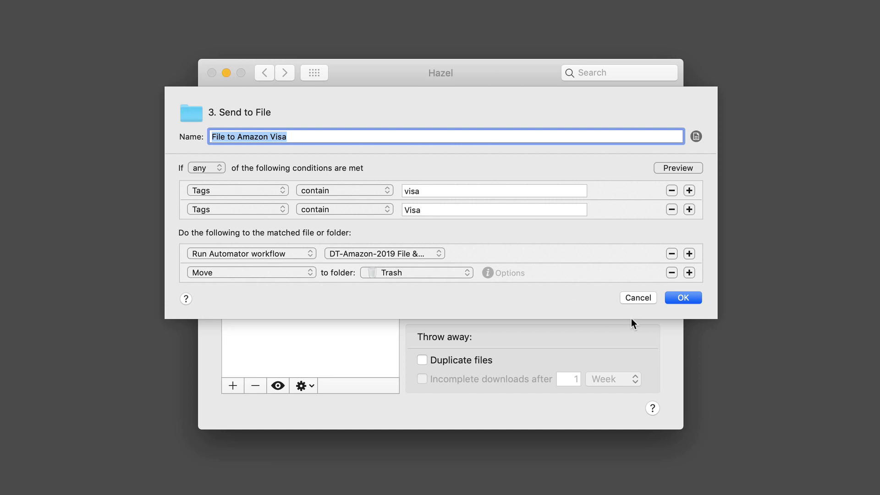
pyautogui.click(636, 298)
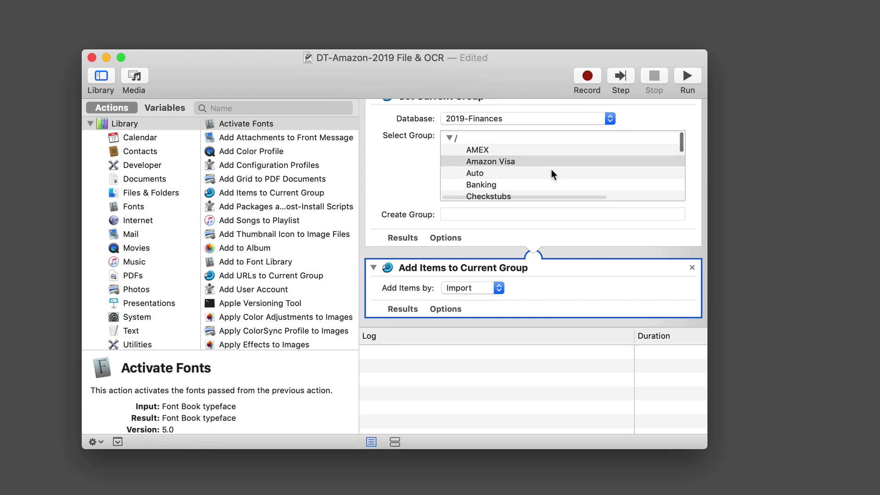
# Step: Check the Set Current Group action (2019-Finances, Amazon Visa) and minimize the DT-Amazon-2019 File & OCR workflow
pyautogui.scroll(3, 431, 164)
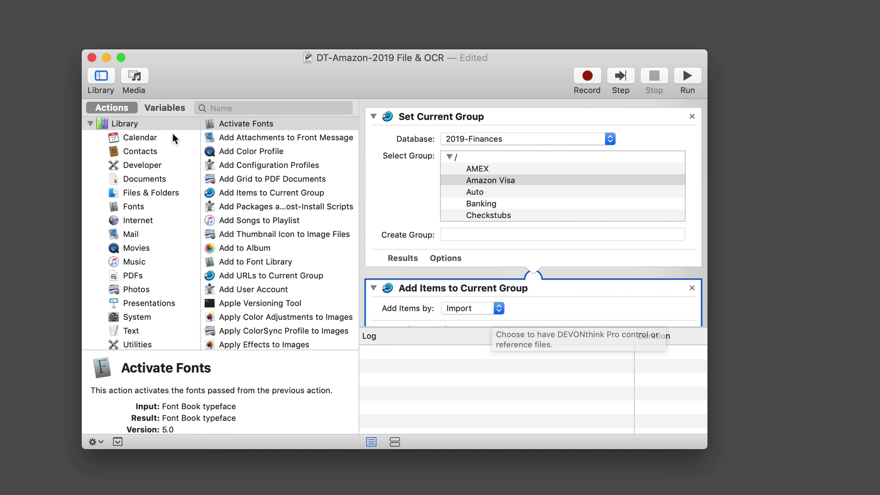
pyautogui.click(107, 57)
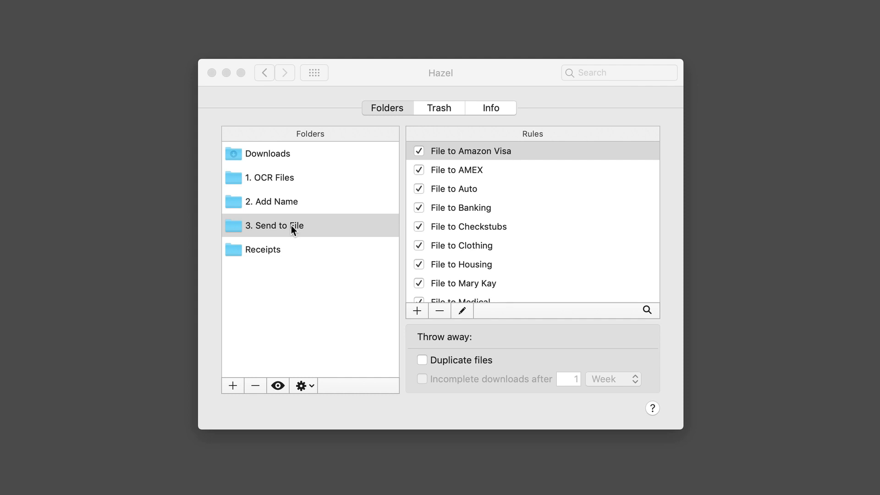
# Step: Bring Hazel forward and select the Receipts folder to show its Move to Inbox rule
pyautogui.click(290, 251)
pyautogui.click(290, 251)
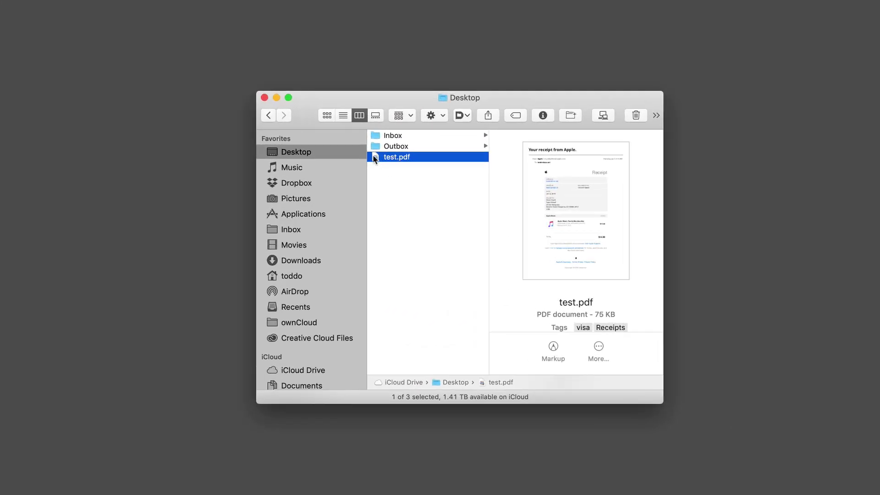
# Step: Drag test.pdf from the Desktop onto the Inbox folder
pyautogui.moveTo(373, 155); pyautogui.dragTo(571, 155)
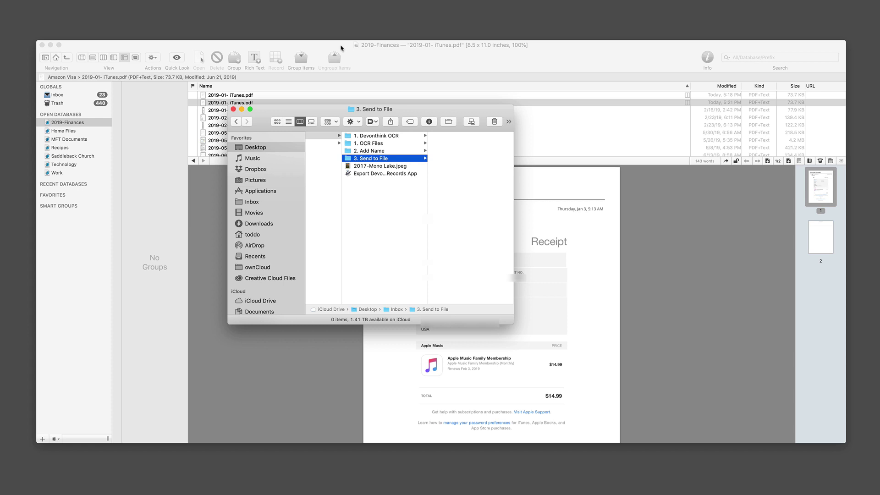
# Step: Bring DEVONthink Pro forward to show 2019-01- iTunes.pdf in 2019-Finances > Amazon Visa
pyautogui.click(342, 48)
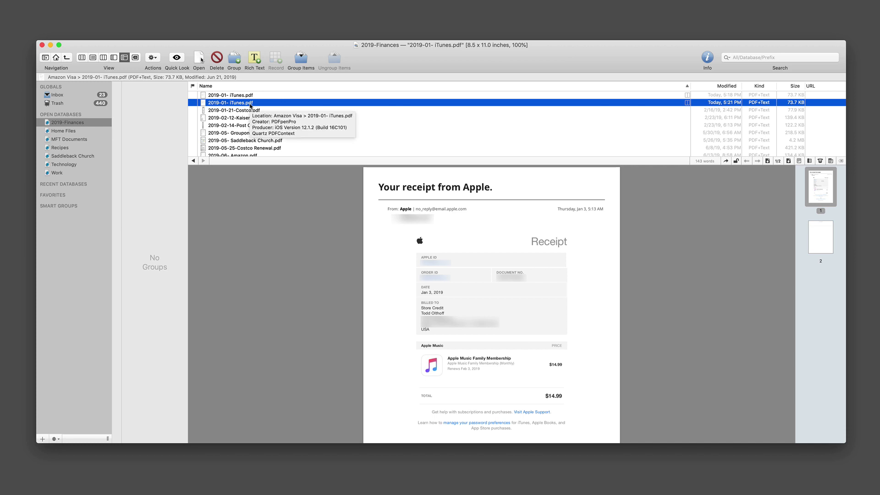
# Step: Close the DEVONthink database window and return to Finder's empty 3. Send to File folder
pyautogui.click(42, 45)
pyautogui.click(313, 111)
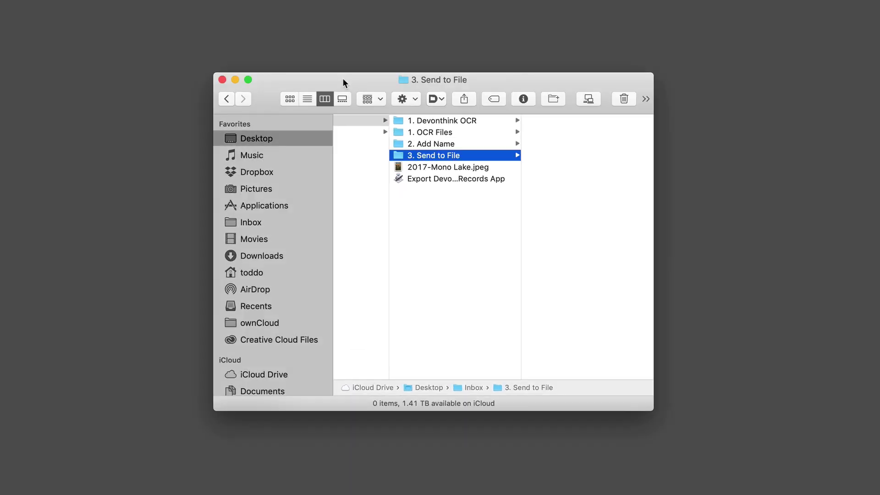